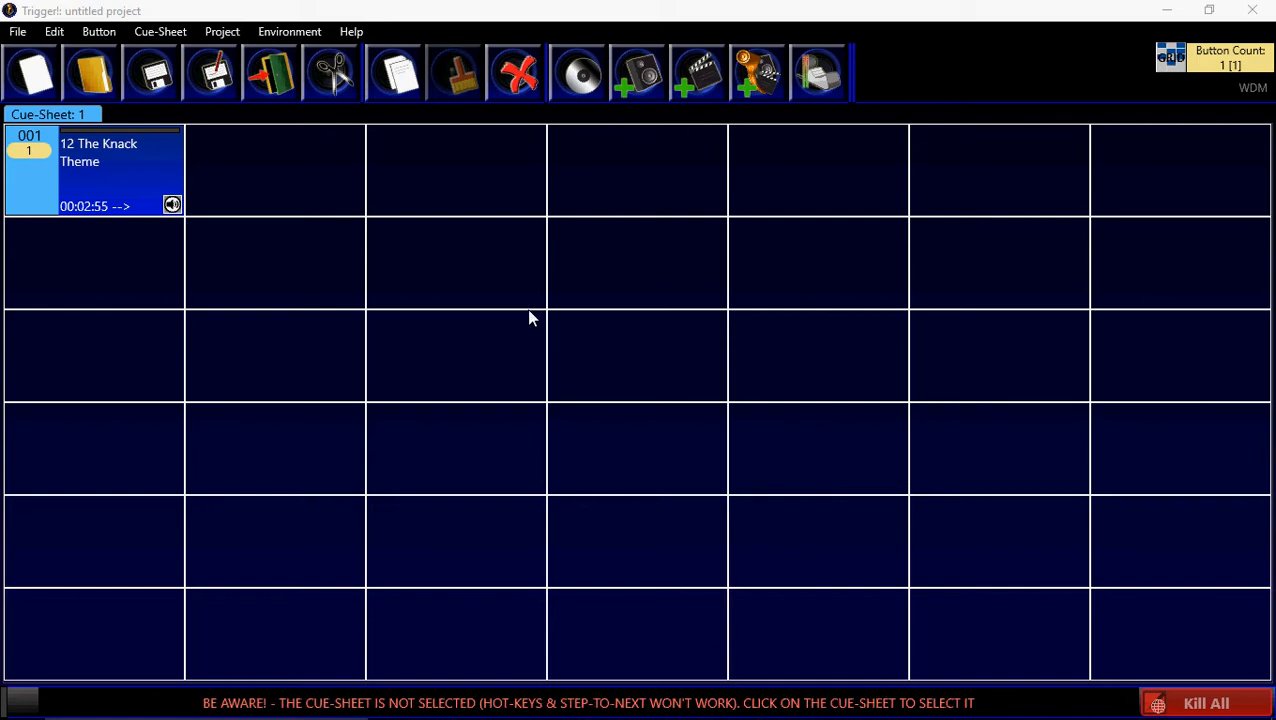
- Add one stereo bus and one surround bus to the environment's ASIO configuration for the FCA610 USB ASIO driver
left_click(281, 33)
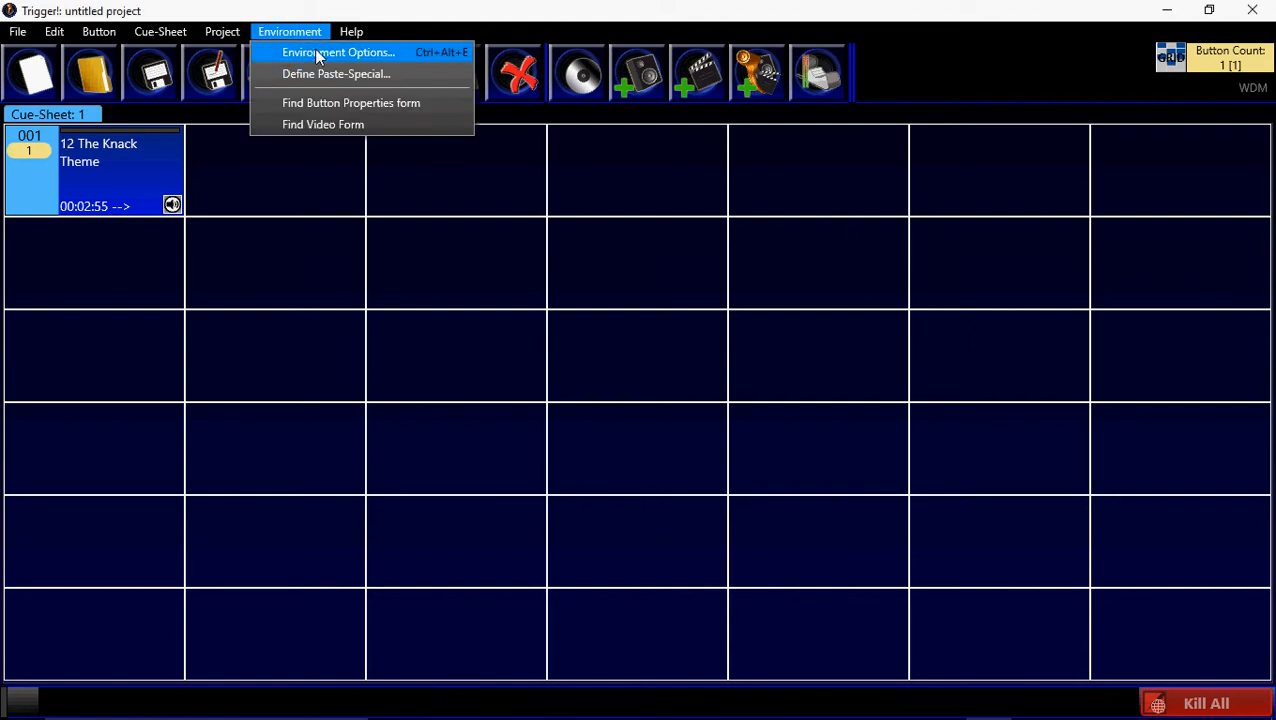
left_click(318, 56)
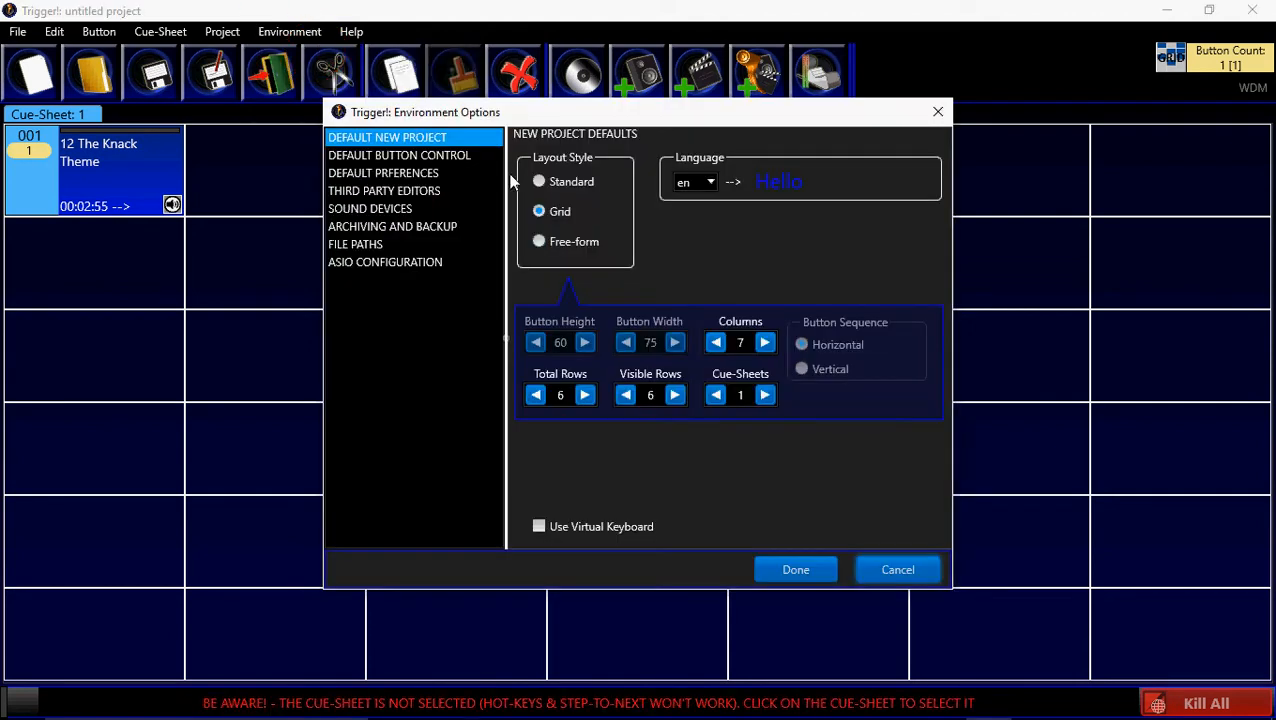
left_click(382, 213)
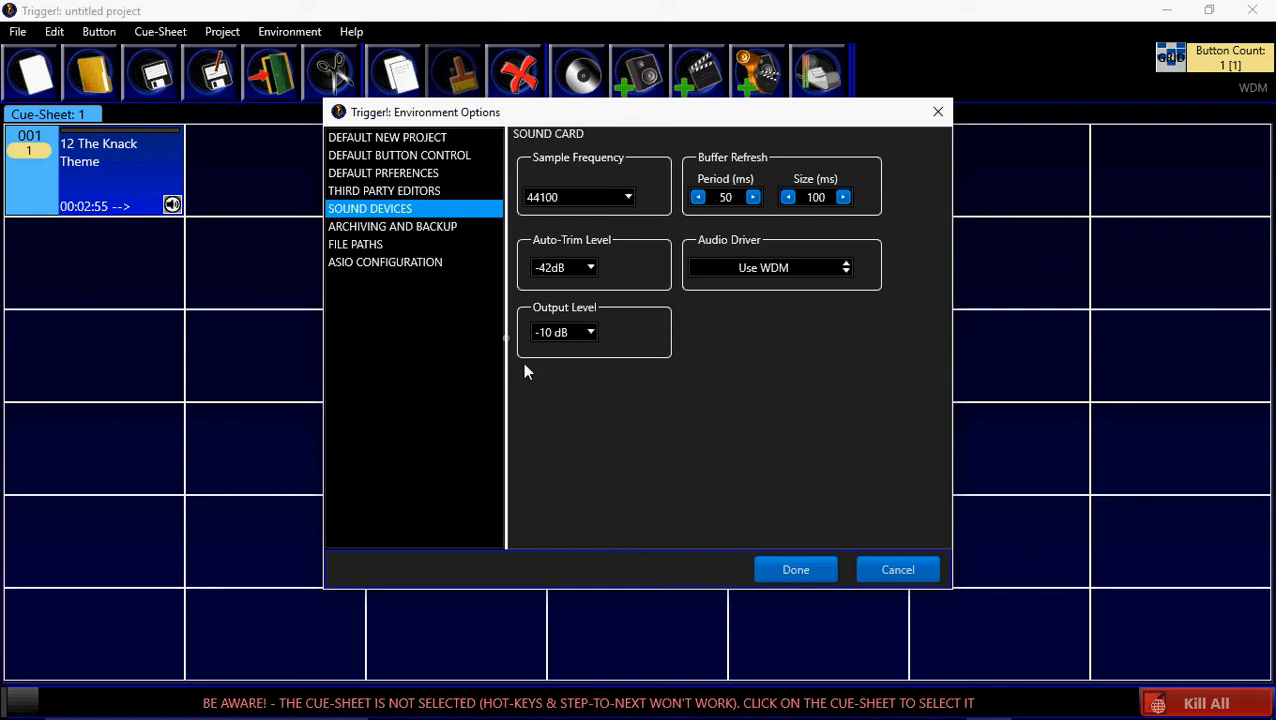
left_click(394, 264)
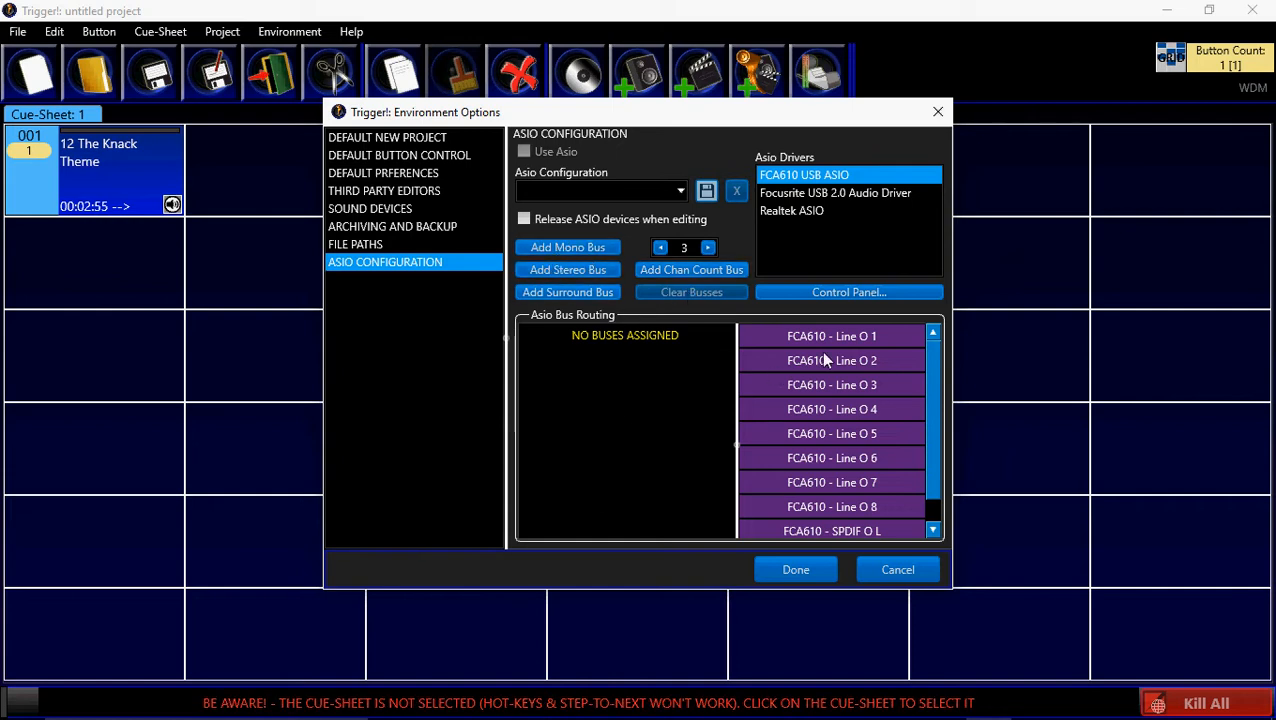
left_click(557, 269)
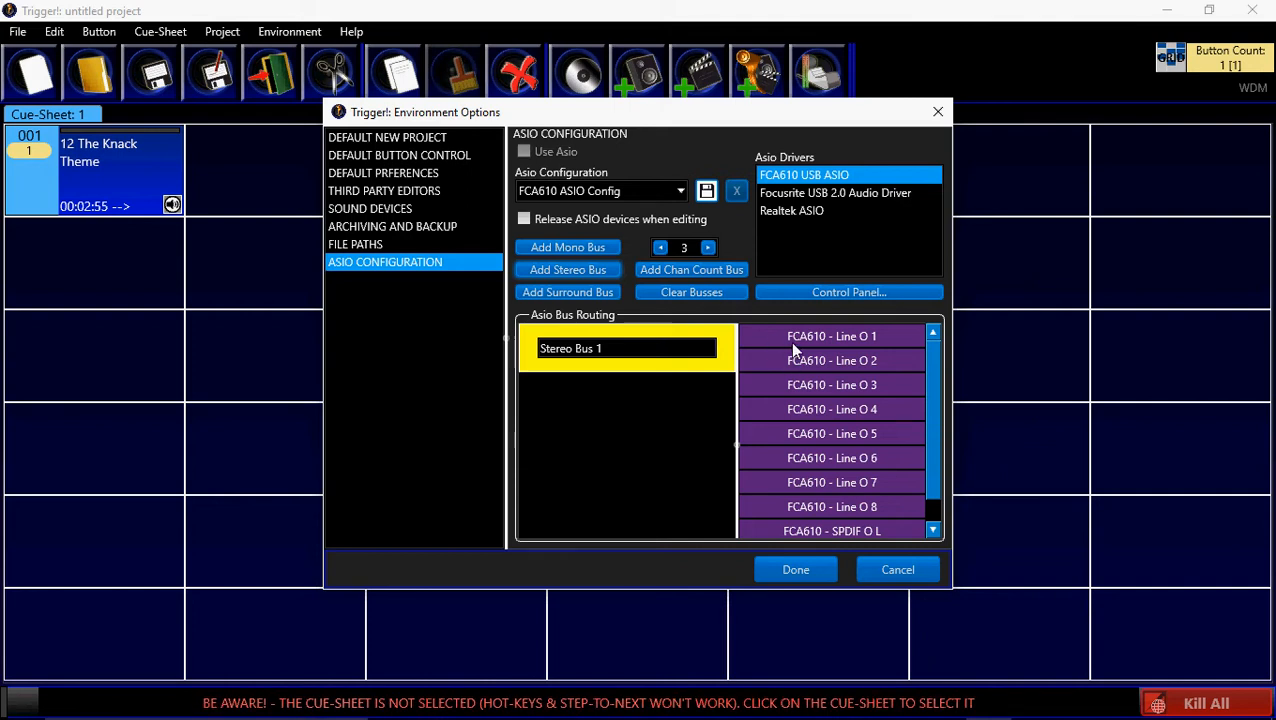
left_click(564, 290)
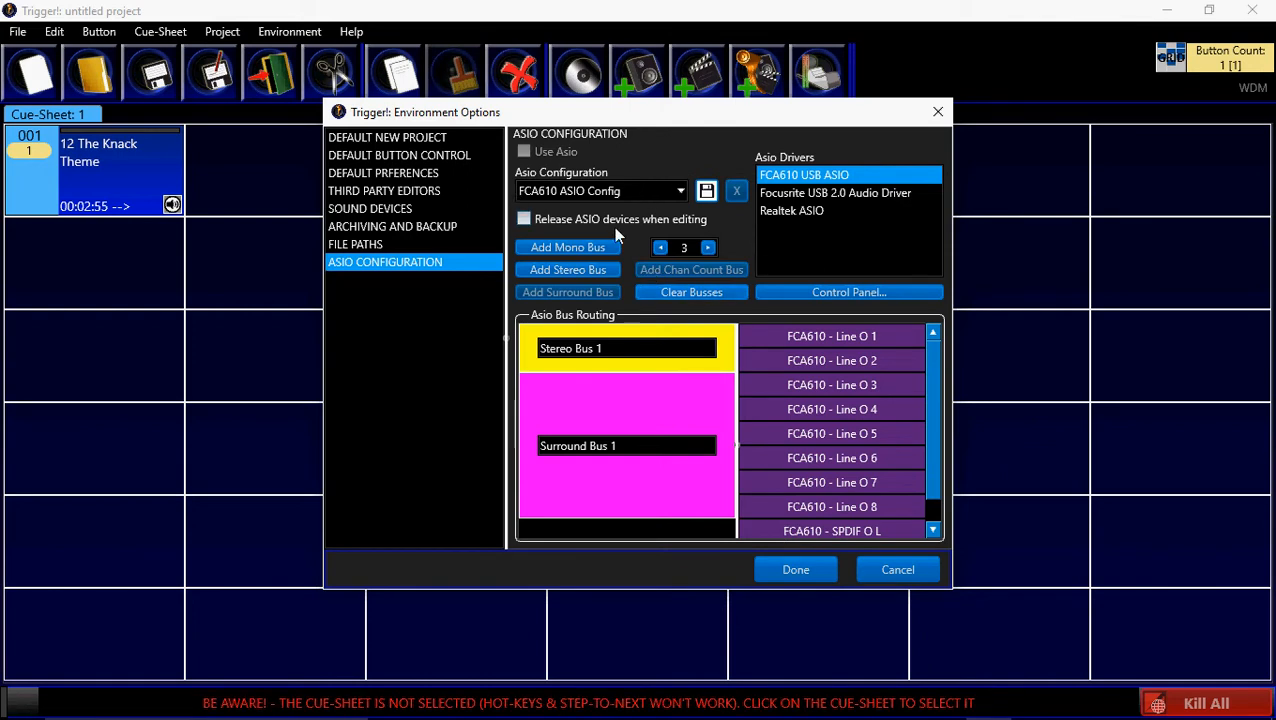
- Save the FCA610 ASIO configuration and enable Use Asio in the environment options
left_click(706, 194)
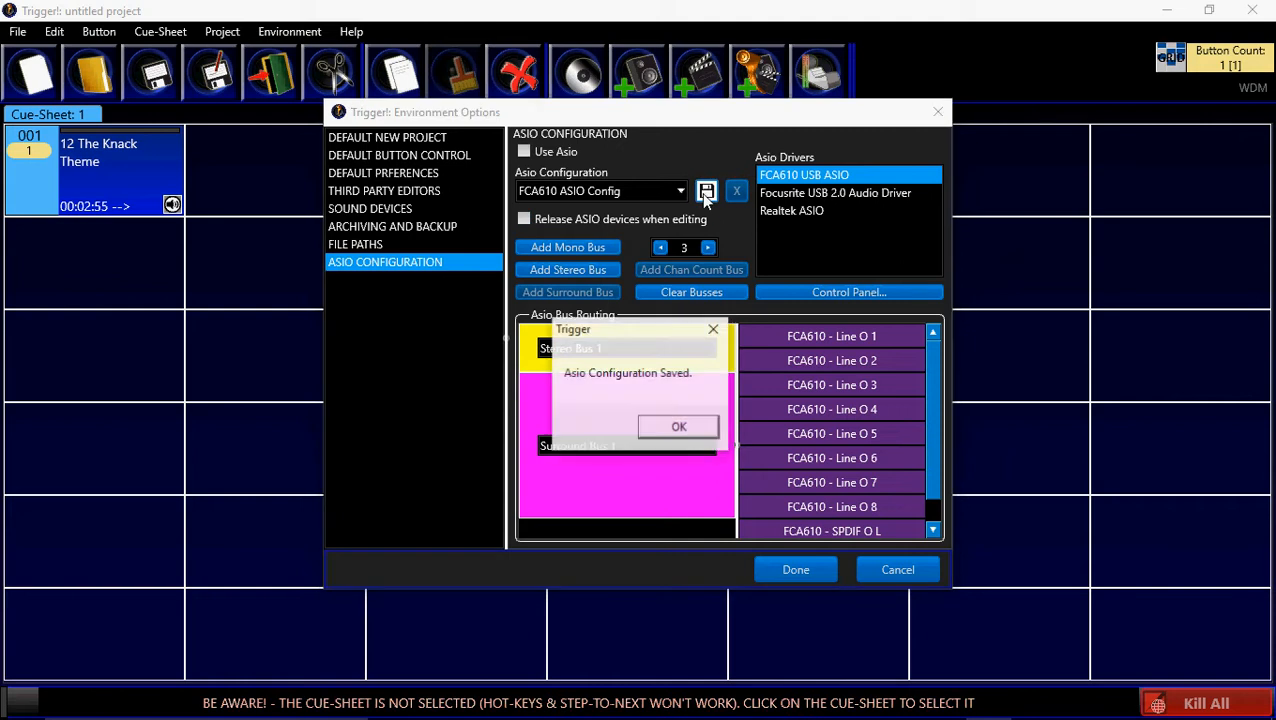
left_click(697, 427)
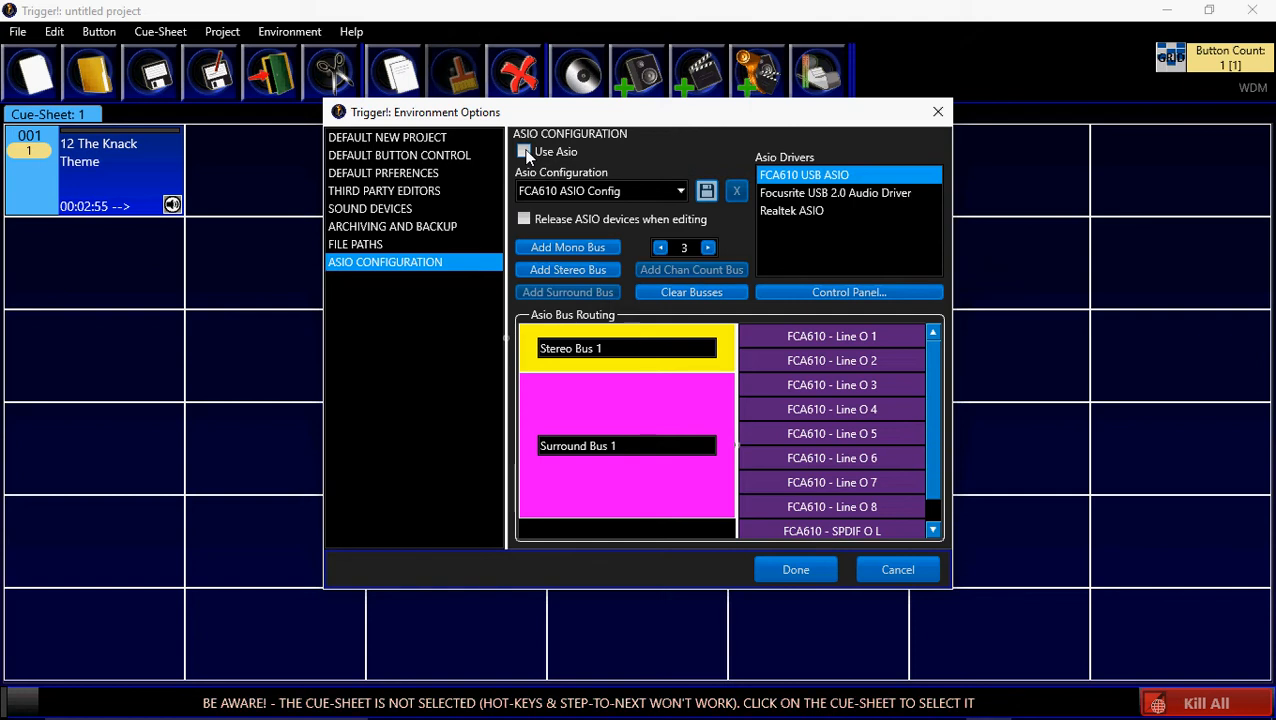
left_click(525, 153)
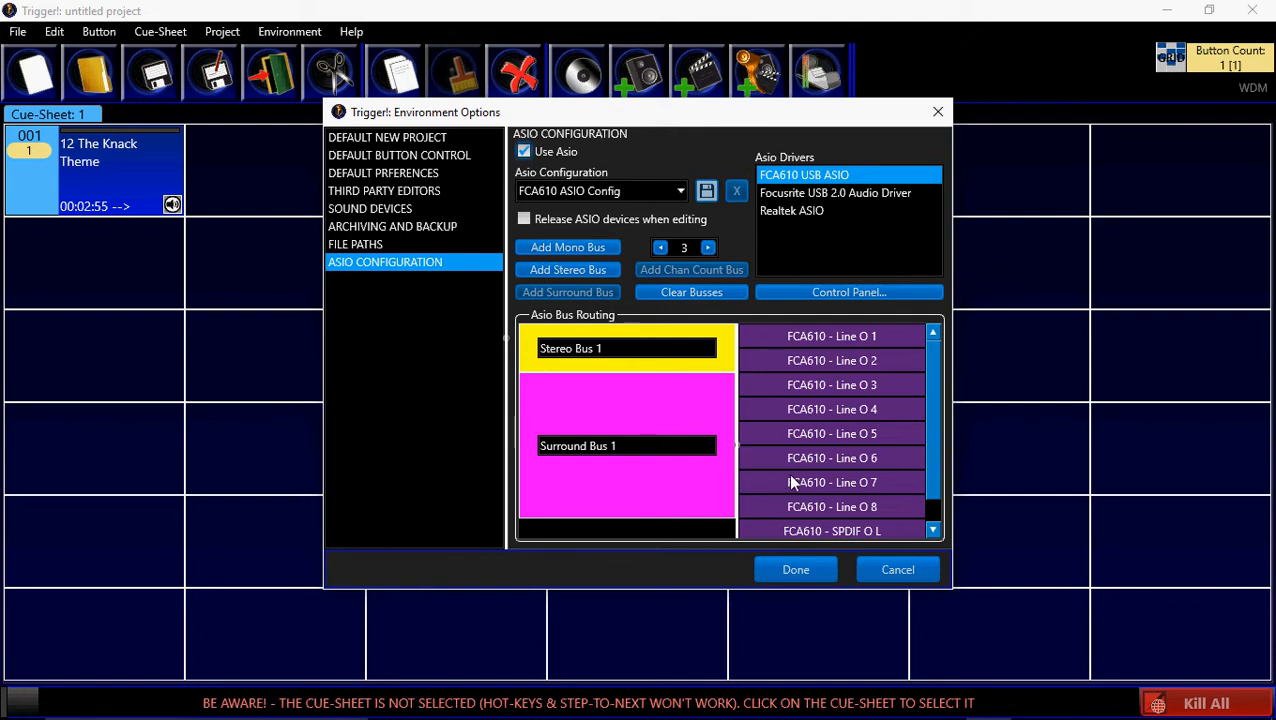
left_click(809, 571)
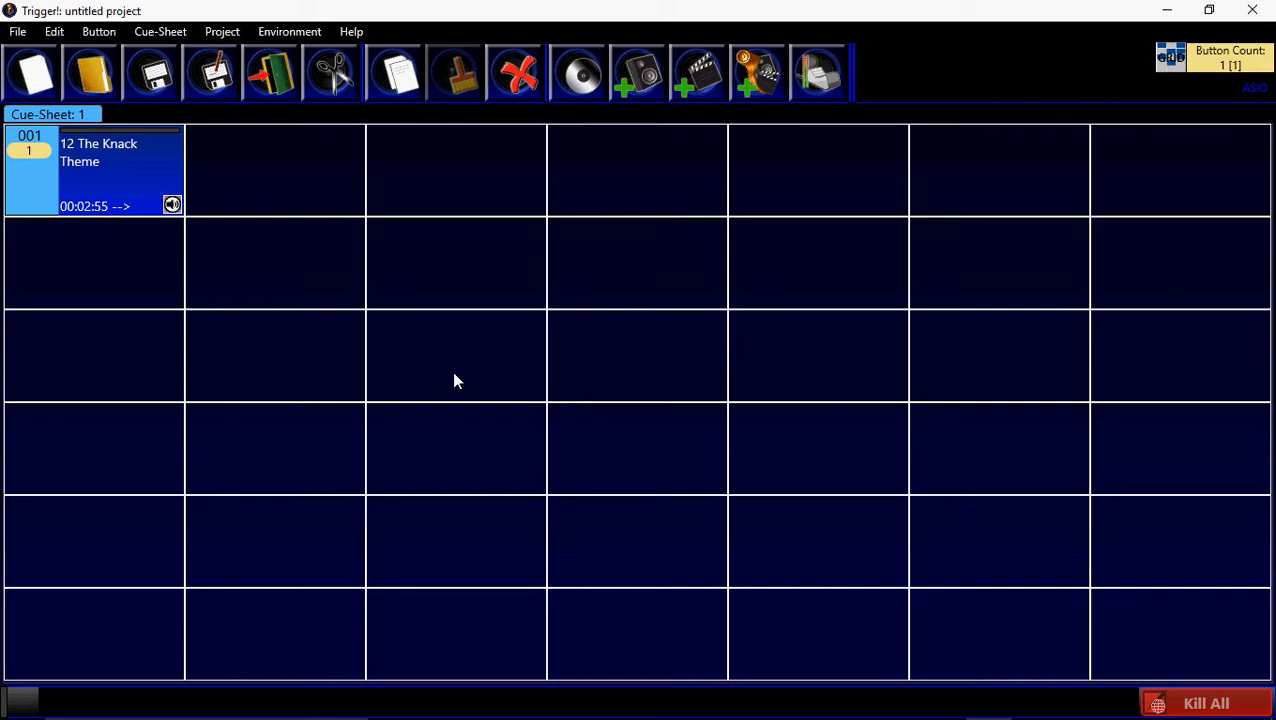
- Open the routing properties of the 12 The Knack Theme button
right_click(33, 190)
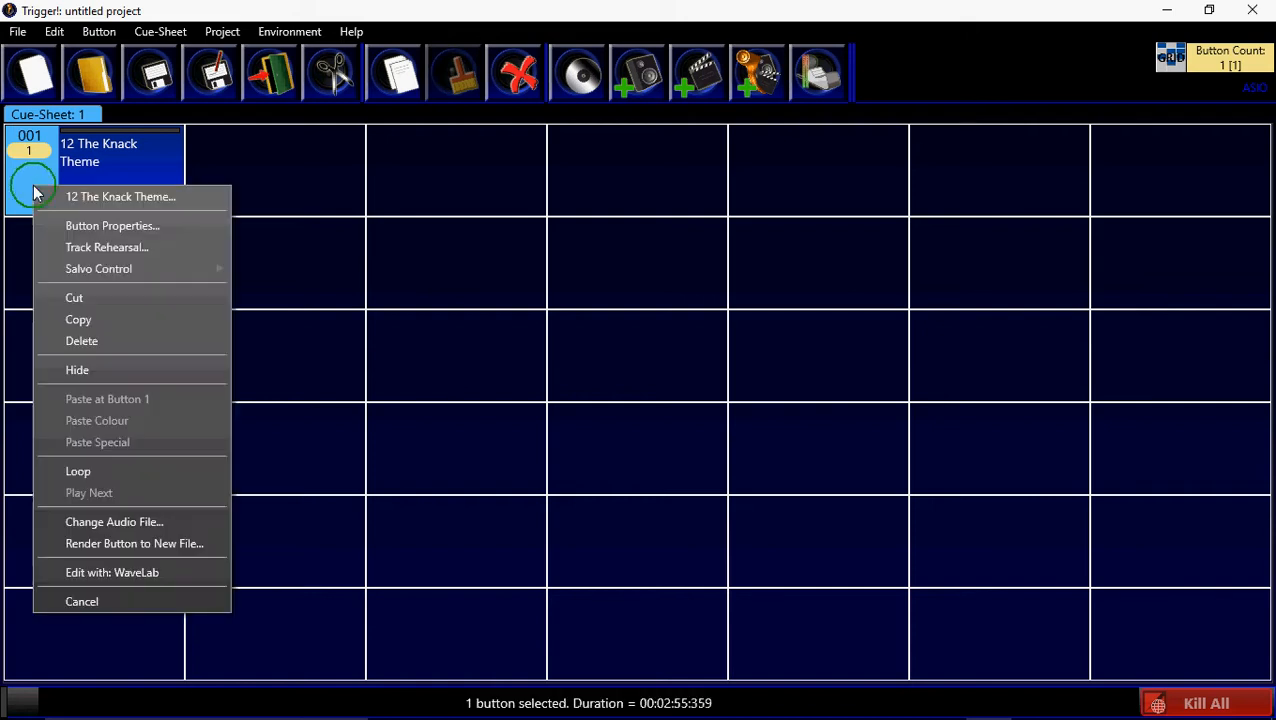
left_click(85, 225)
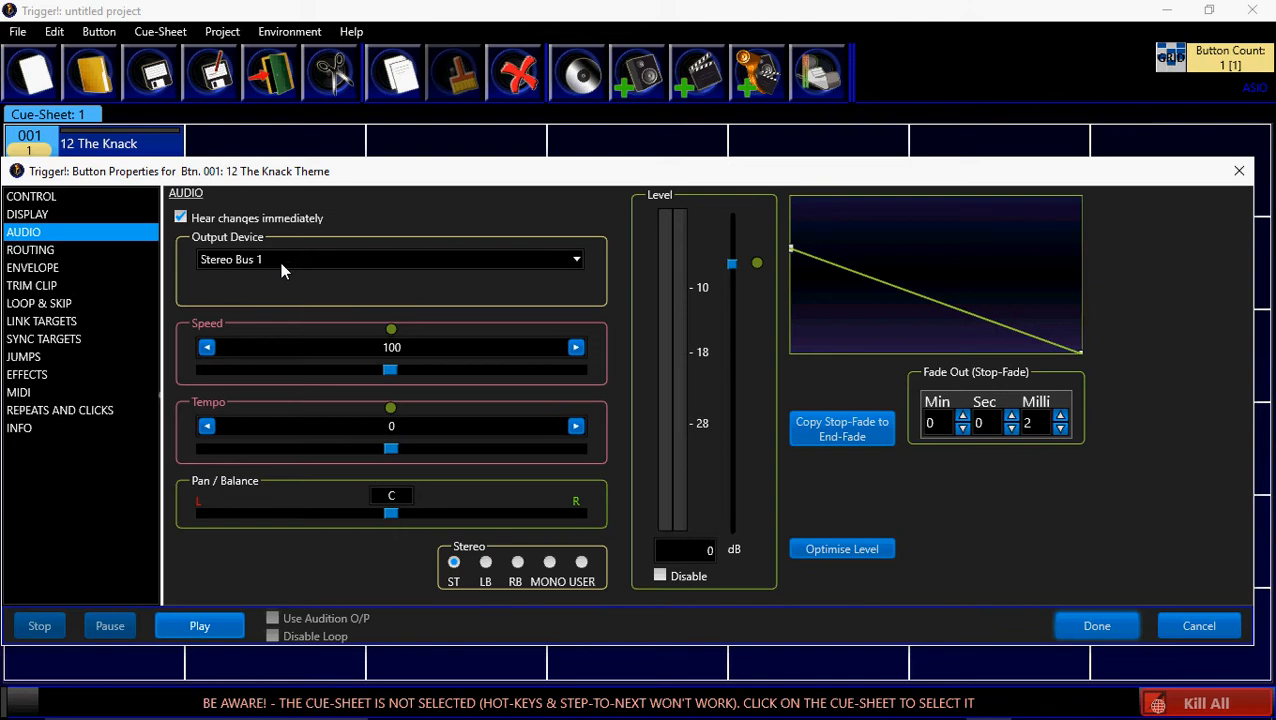
left_click(46, 253)
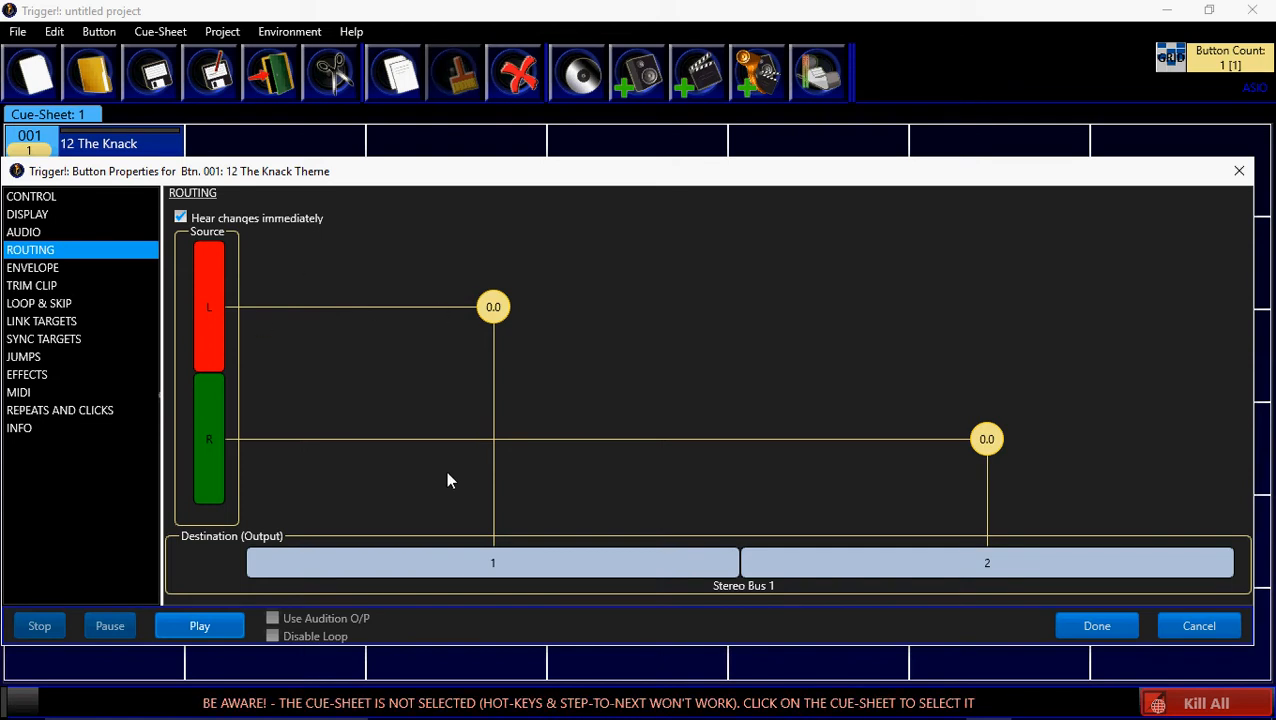
- Remove the left and right source paths from the Stereo Bus 1 routing
right_click(493, 310)
left_click(534, 318)
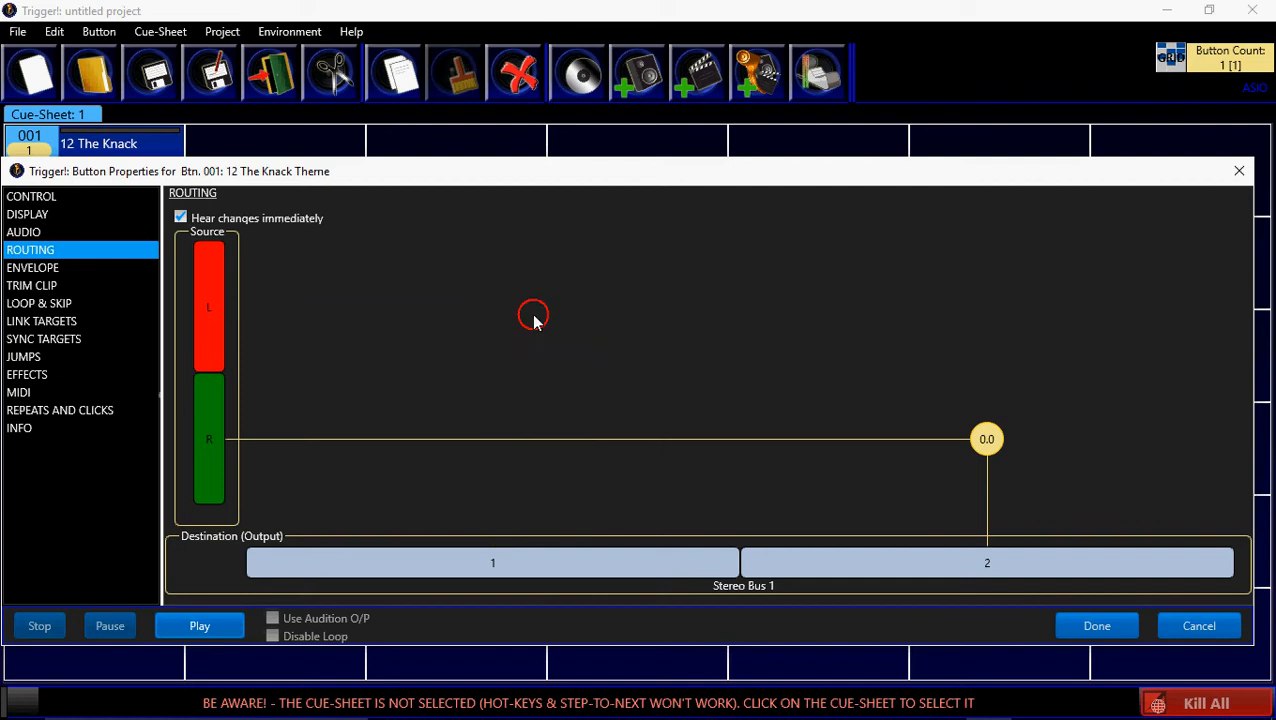
right_click(986, 441)
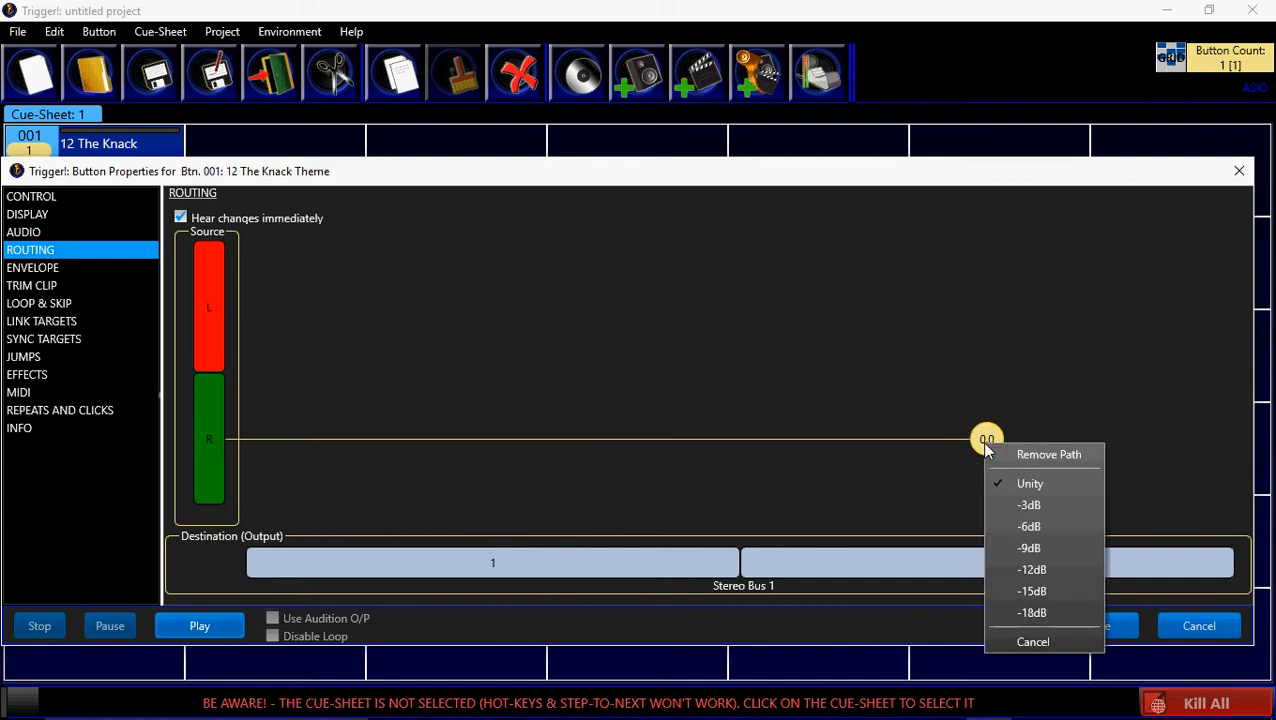
left_click(1075, 459)
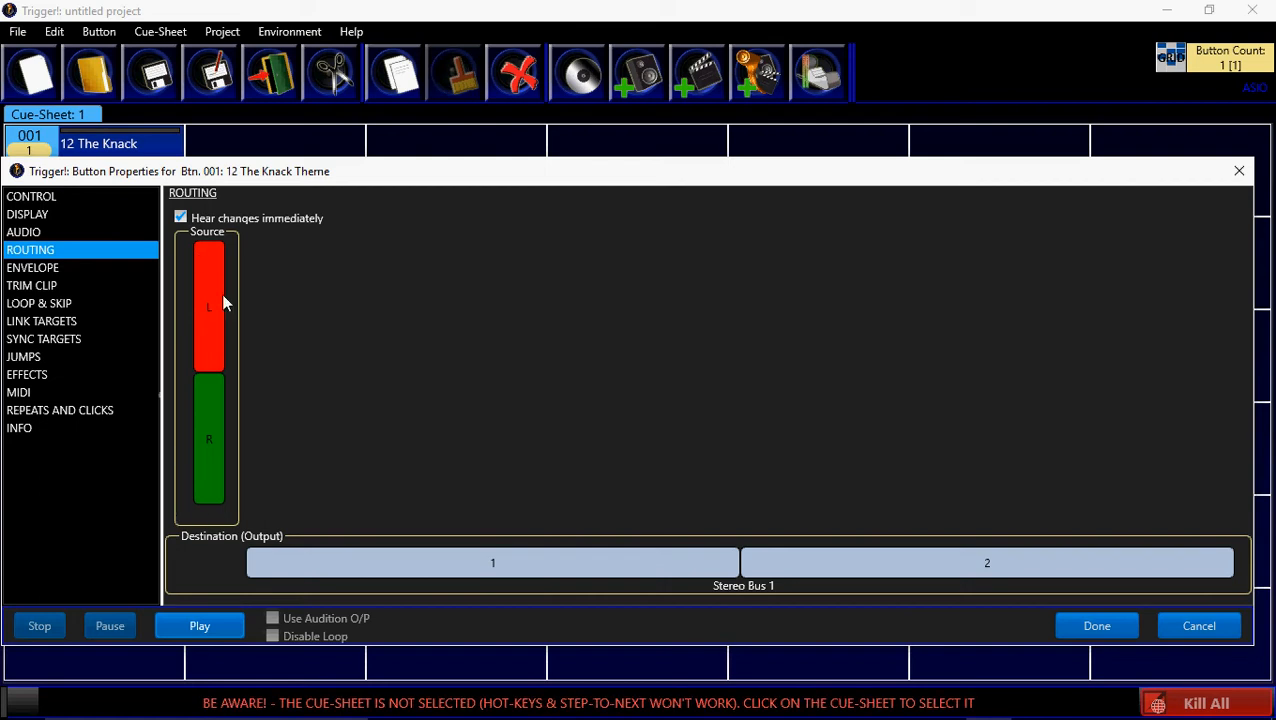
- Route the left source to output 1 and the right source to output 2 of Stereo Bus 1
left_click_drag(215, 283, 473, 565)
left_click_drag(473, 565, 473, 565)
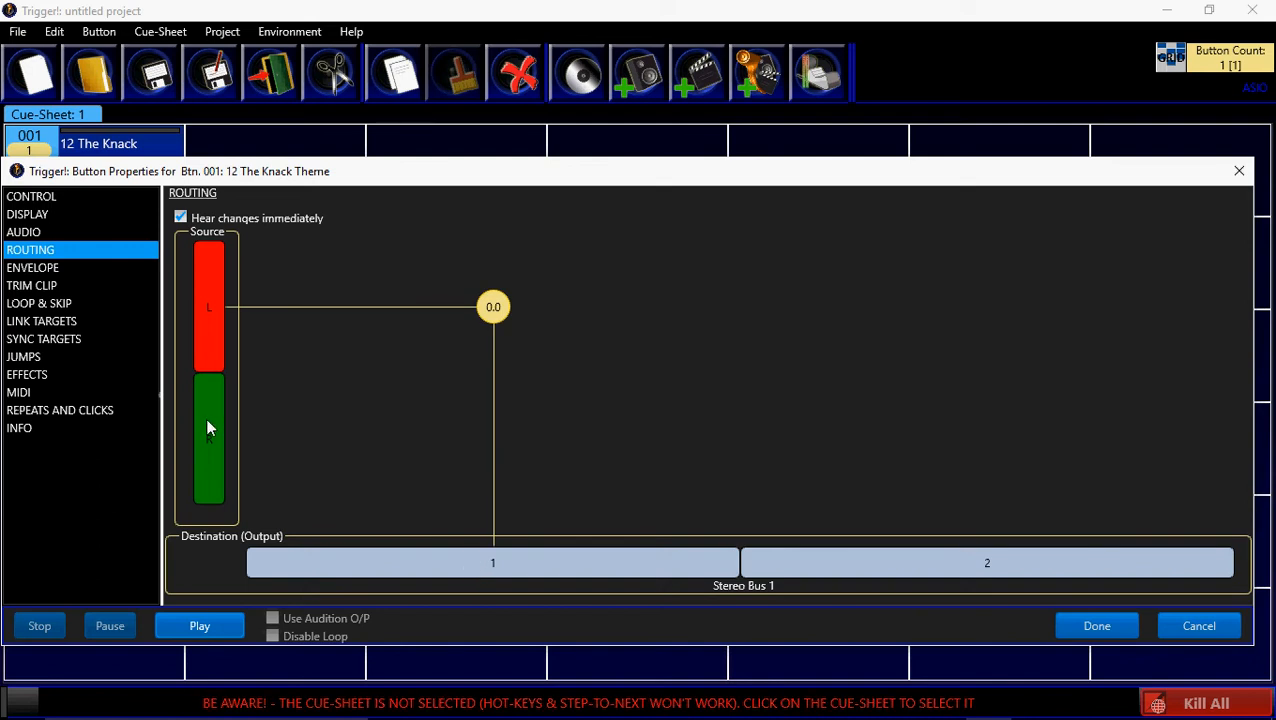
left_click_drag(210, 418, 808, 557)
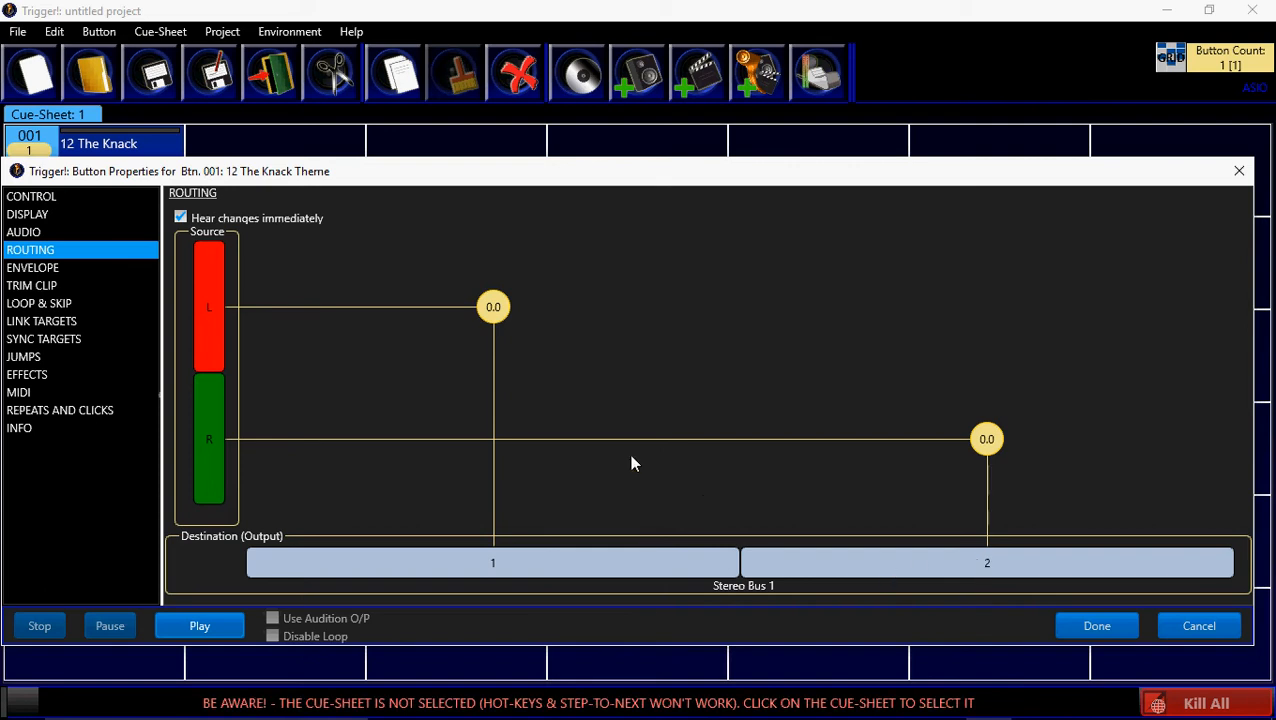
right_click(492, 312)
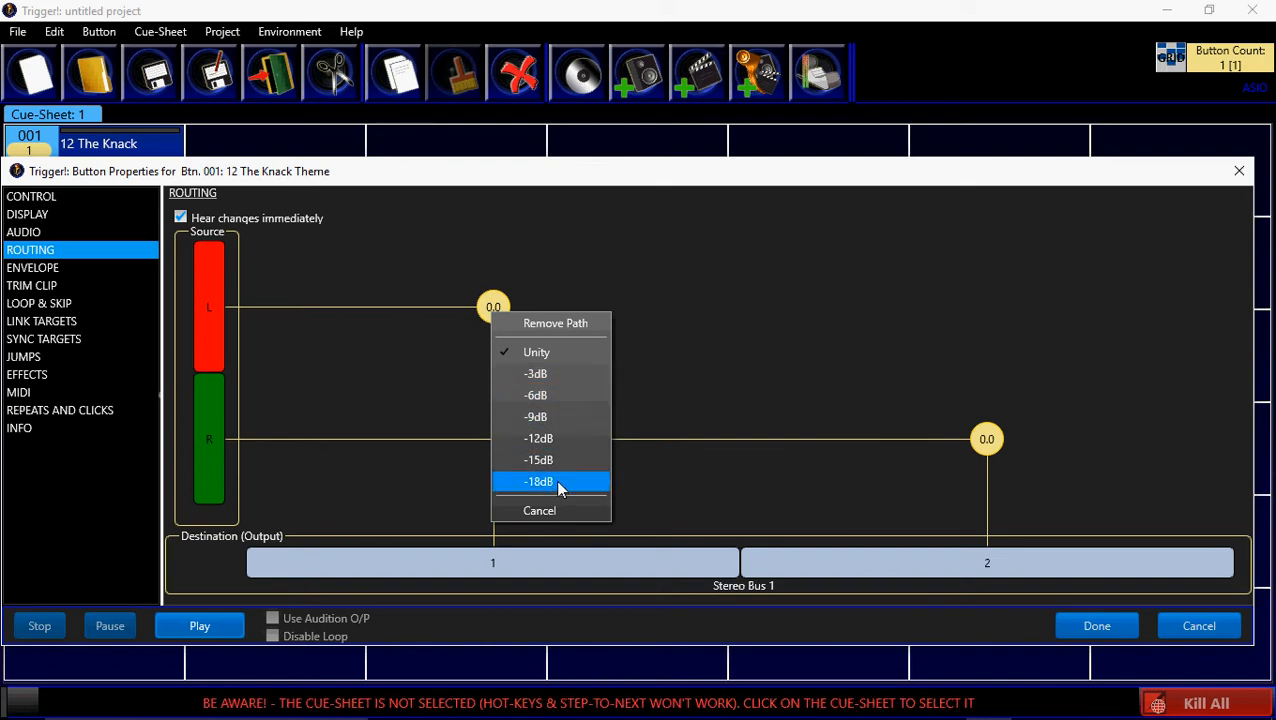
left_click(710, 418)
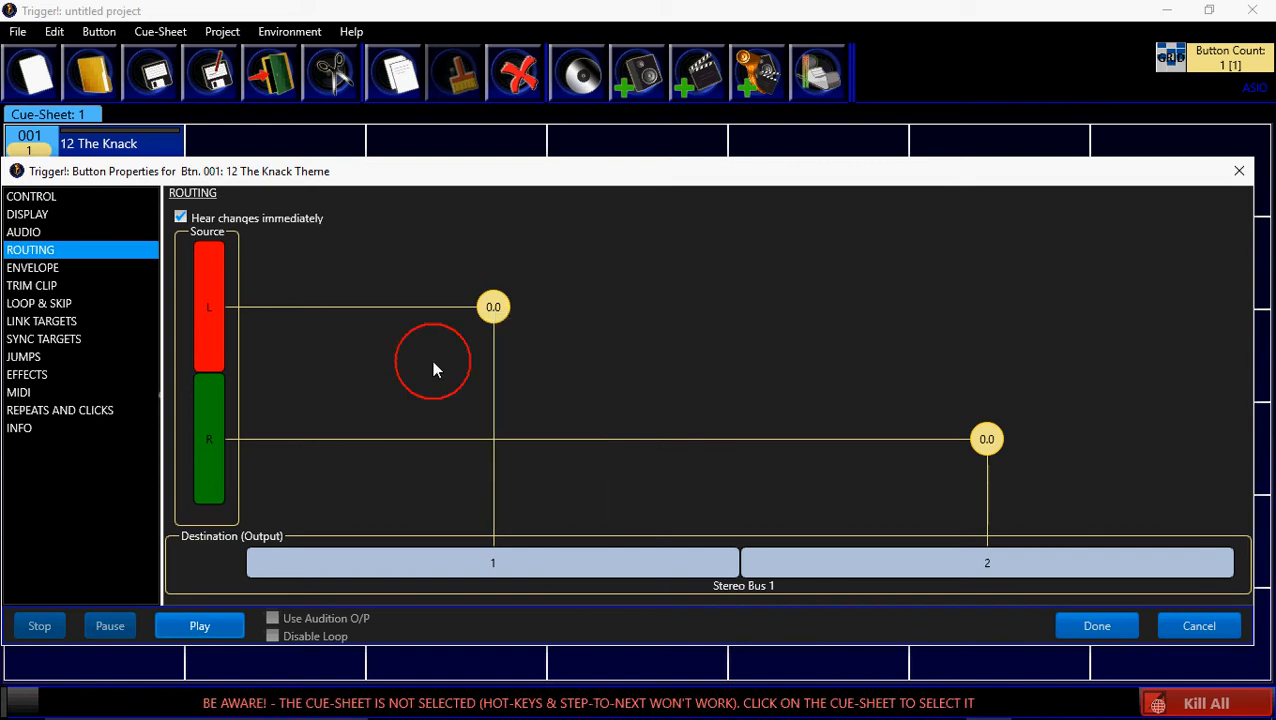
- Set the audio output device of the 12 The Knack Theme button to Surround Bus 1
left_click(40, 232)
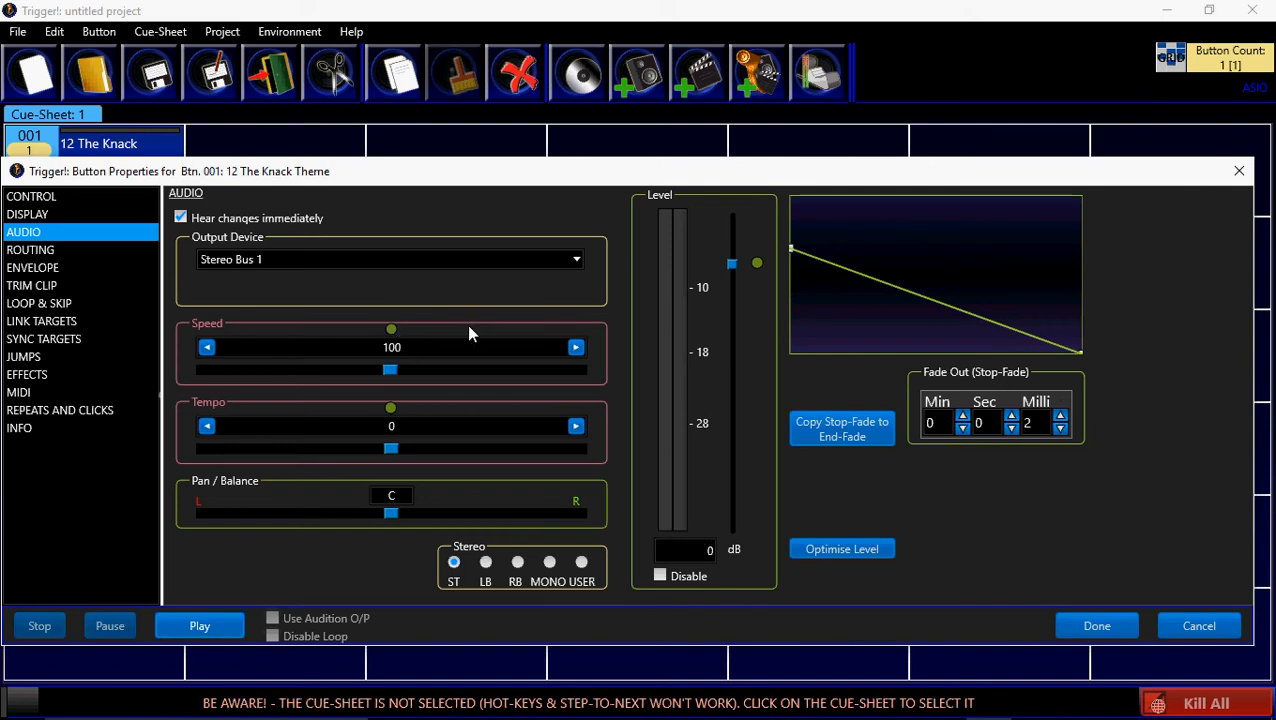
left_click(576, 260)
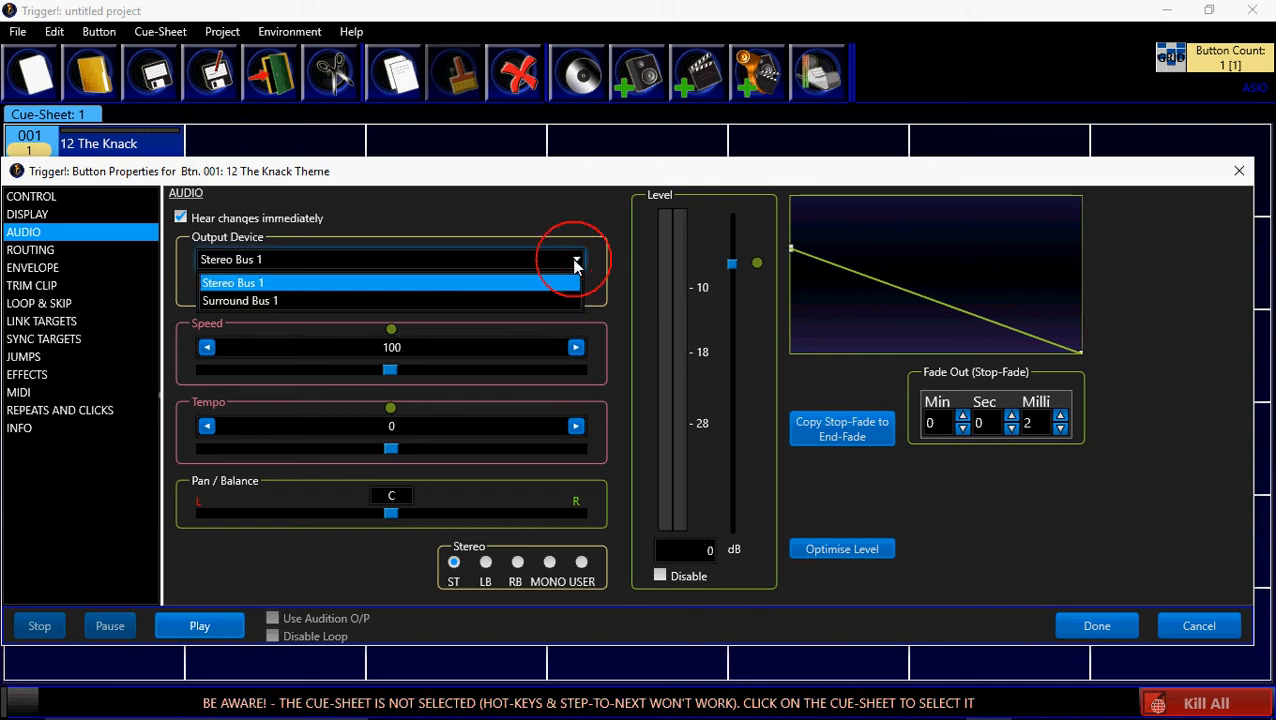
left_click(298, 302)
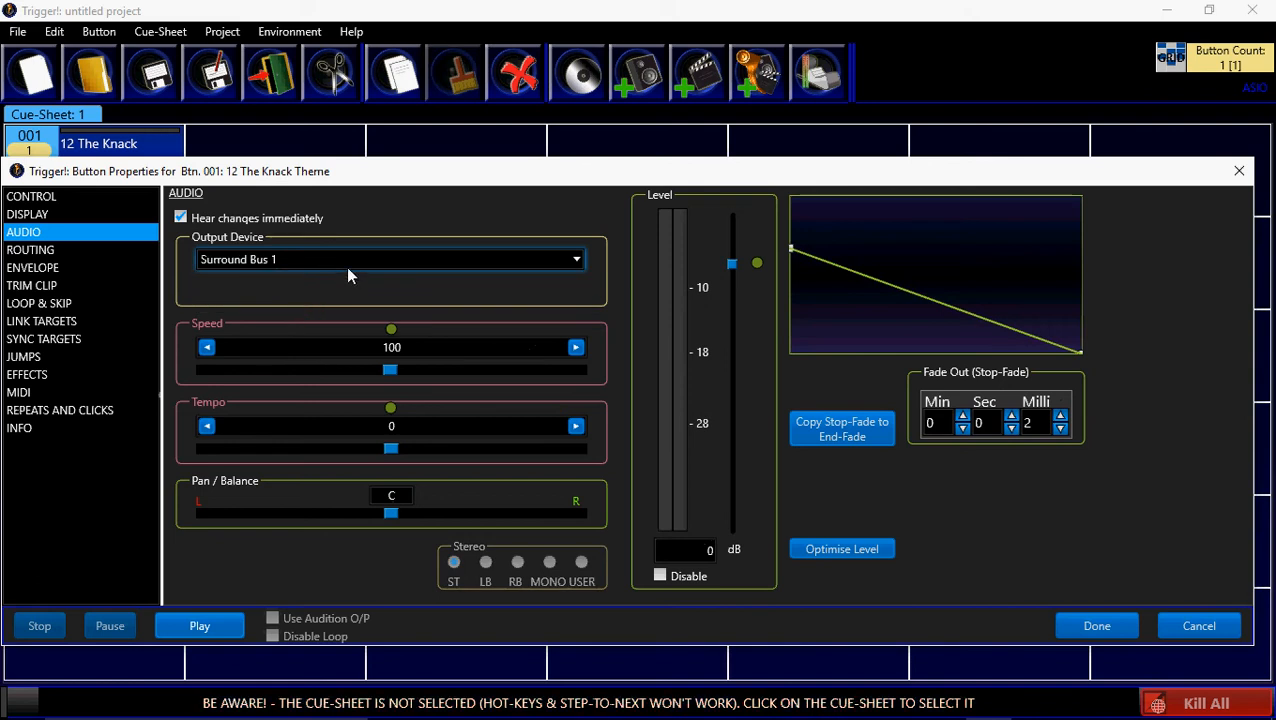
- Route both the left and right sources to output 3 of Surround Bus 1, each at -3 dB
left_click(56, 258)
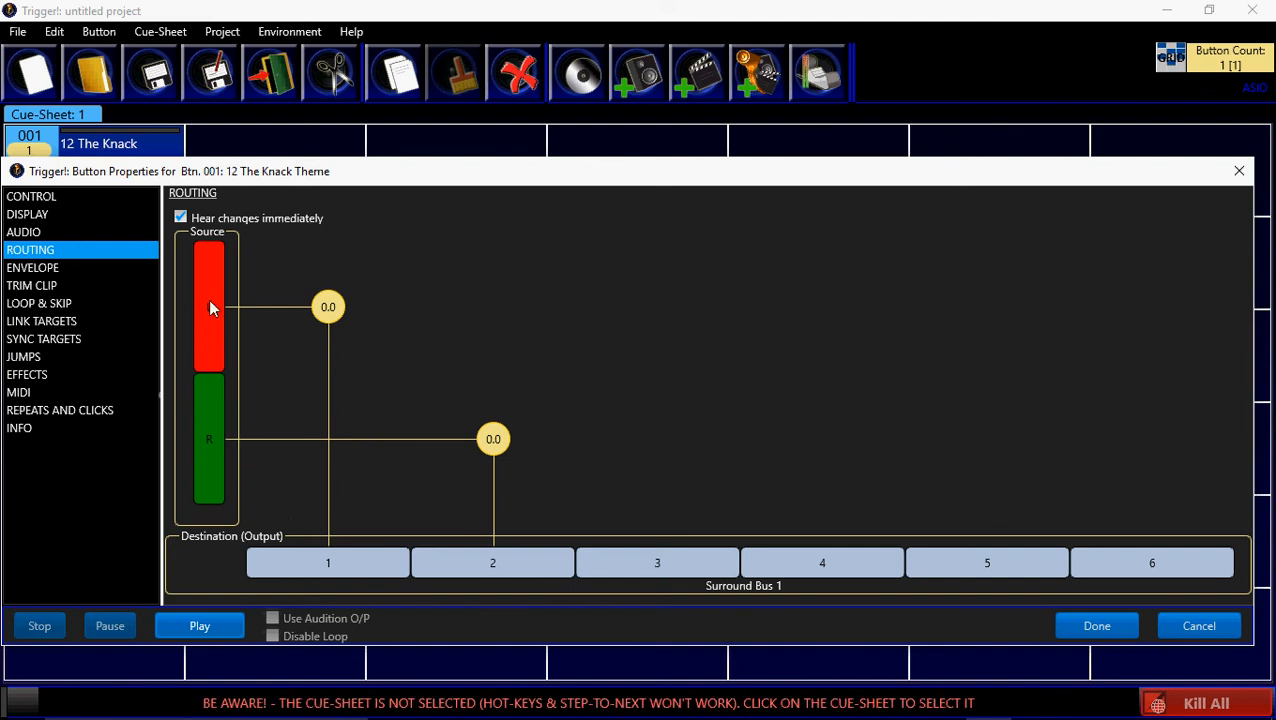
left_click_drag(215, 304, 687, 563)
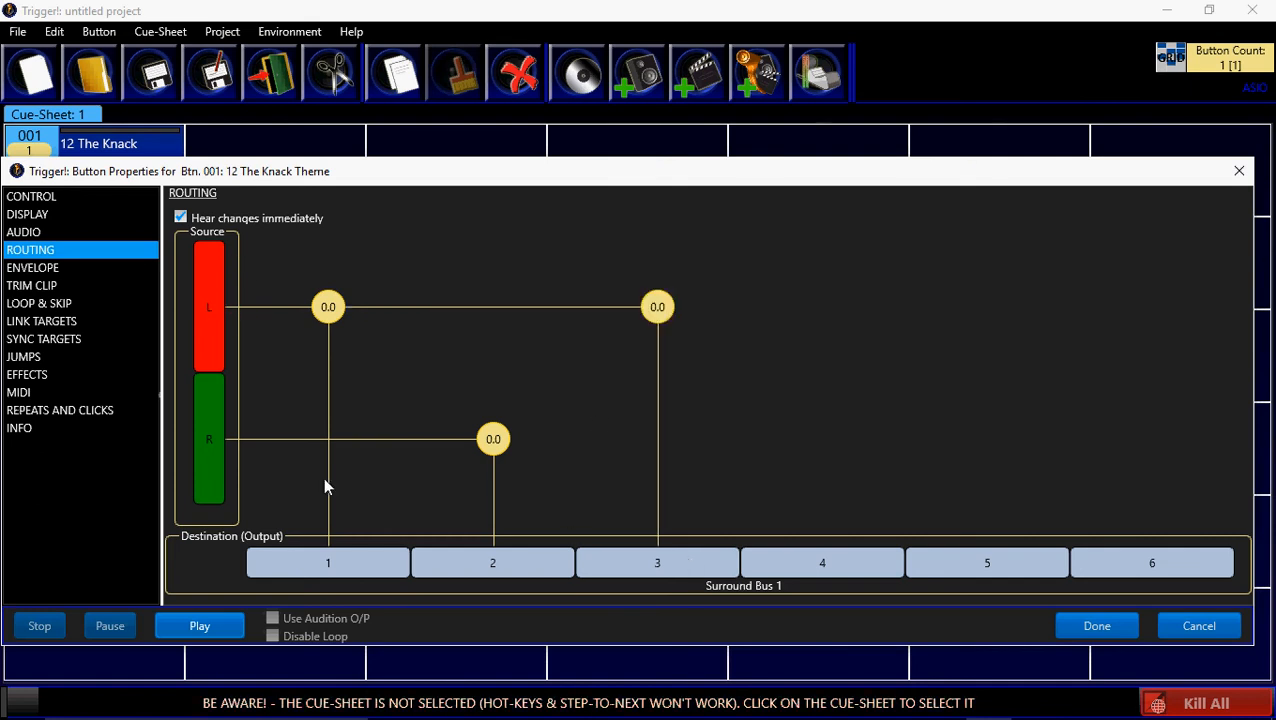
left_click_drag(219, 442, 630, 578)
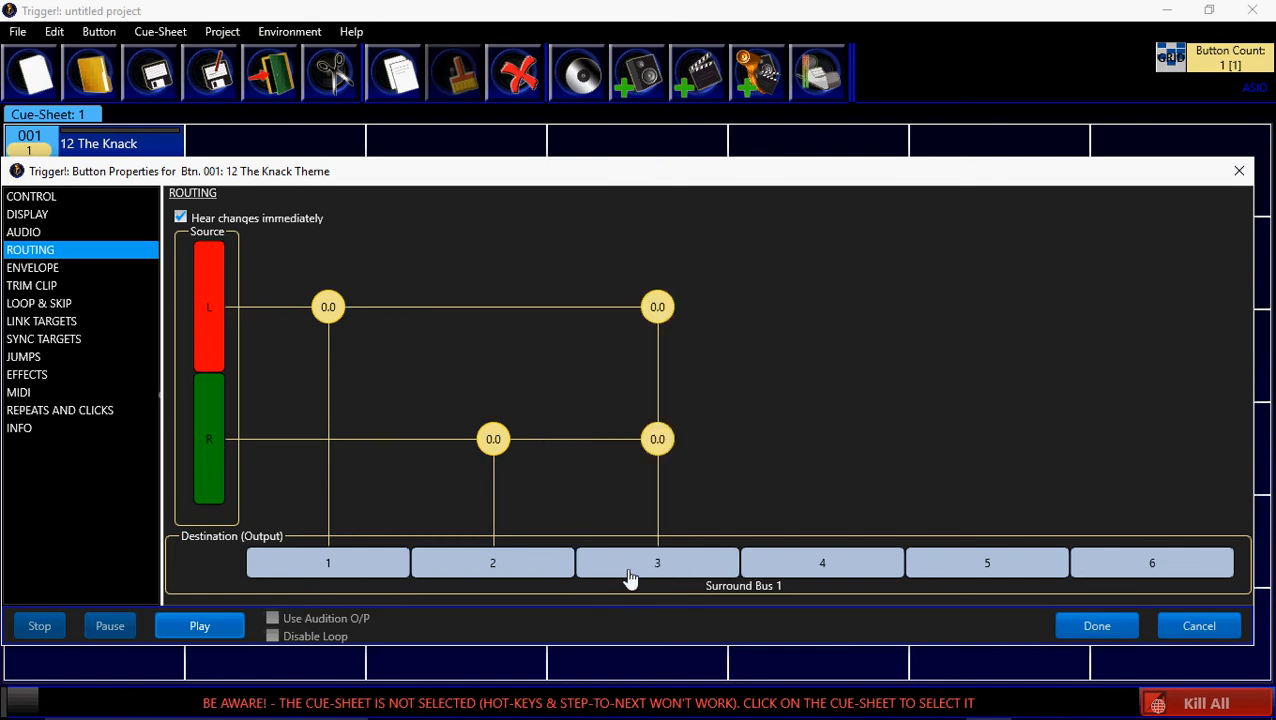
right_click(658, 310)
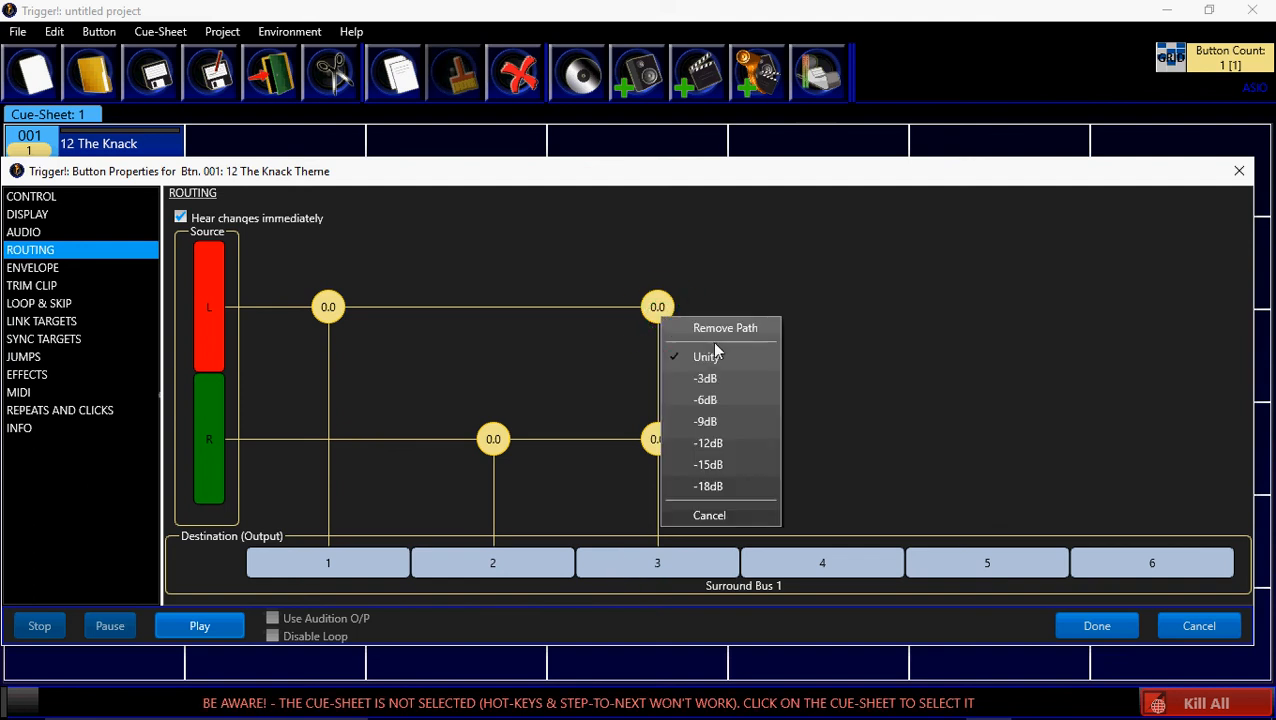
left_click(721, 378)
right_click(658, 440)
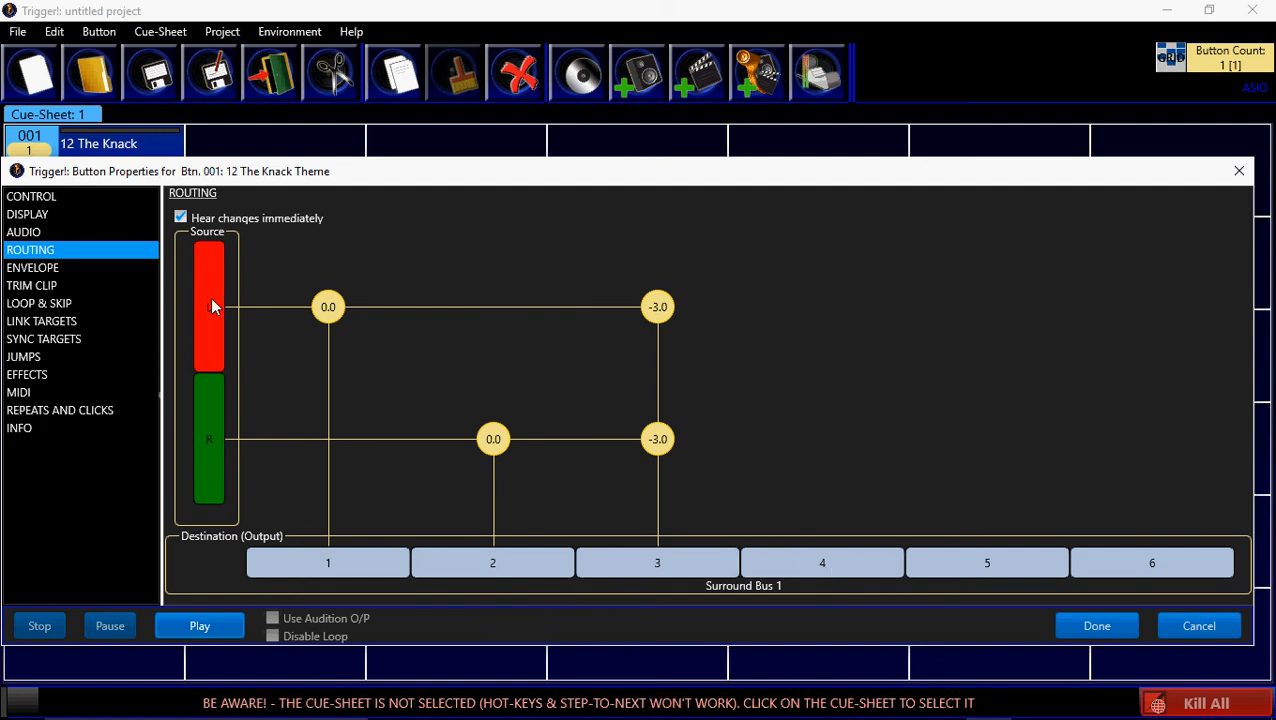
- Route the left source to output 5 and the right source to output 6, and accept the button properties
left_click_drag(212, 306, 965, 565)
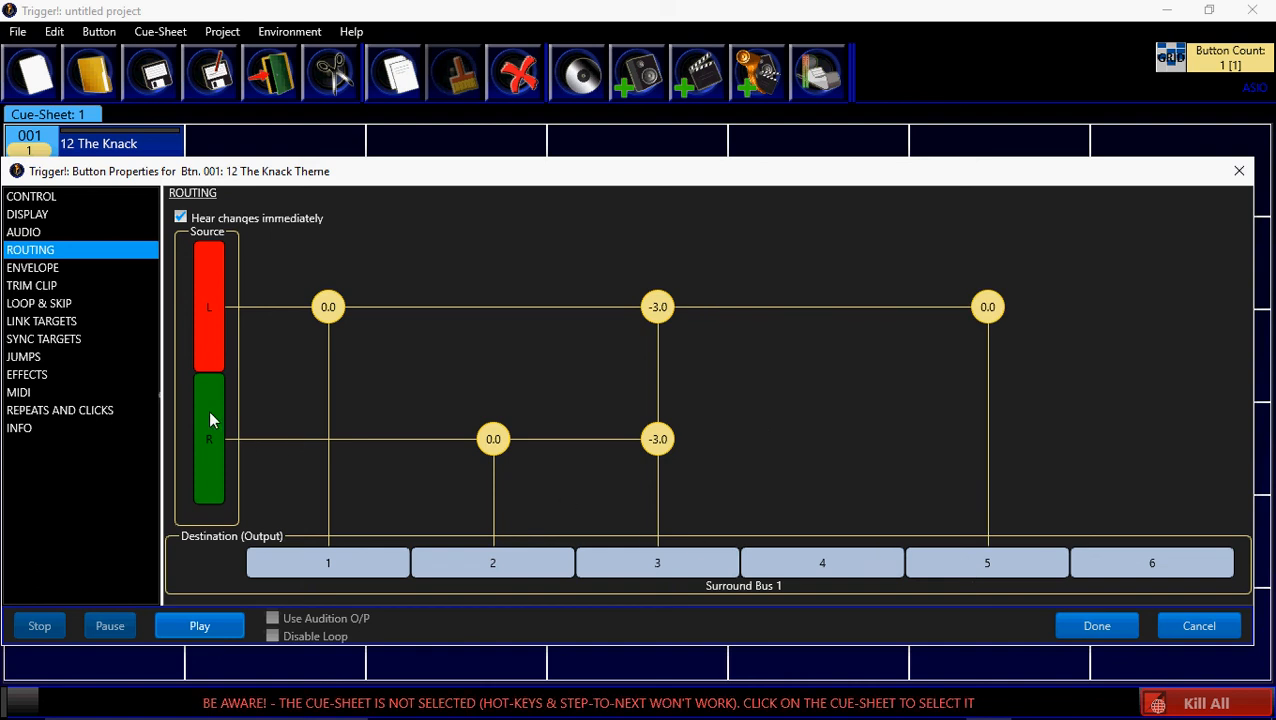
left_click_drag(210, 413, 1131, 565)
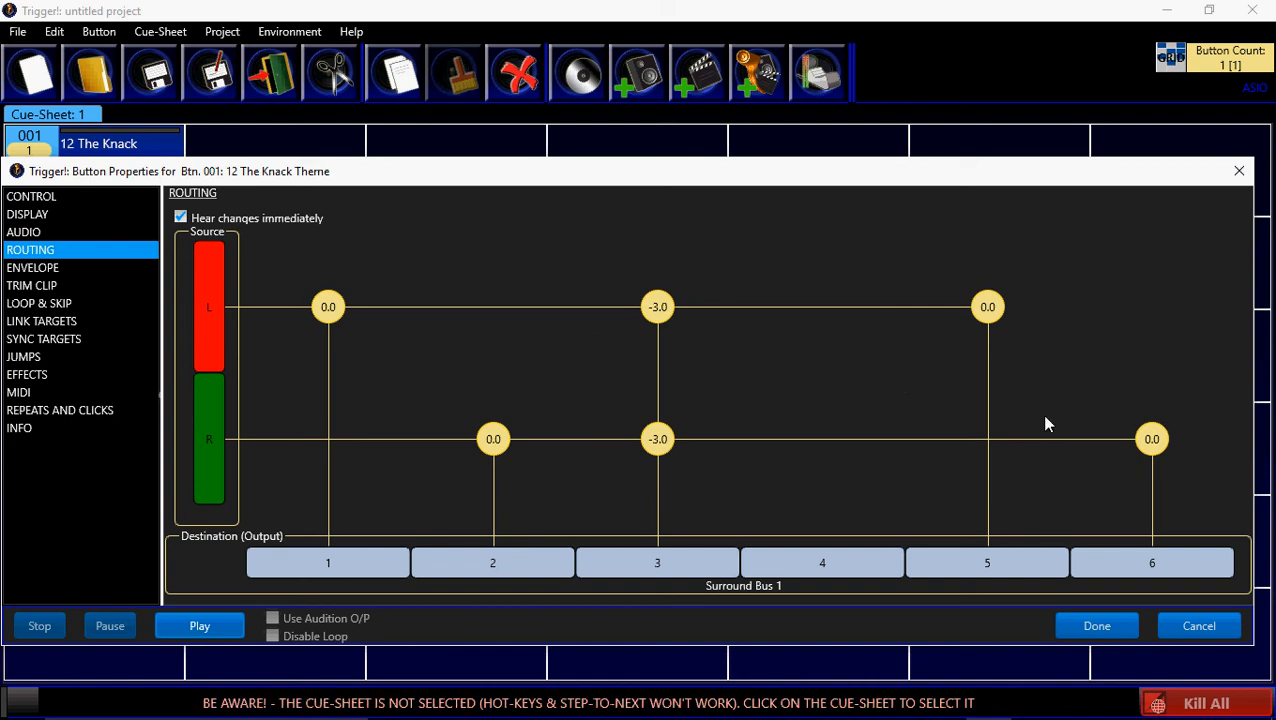
left_click(1097, 626)
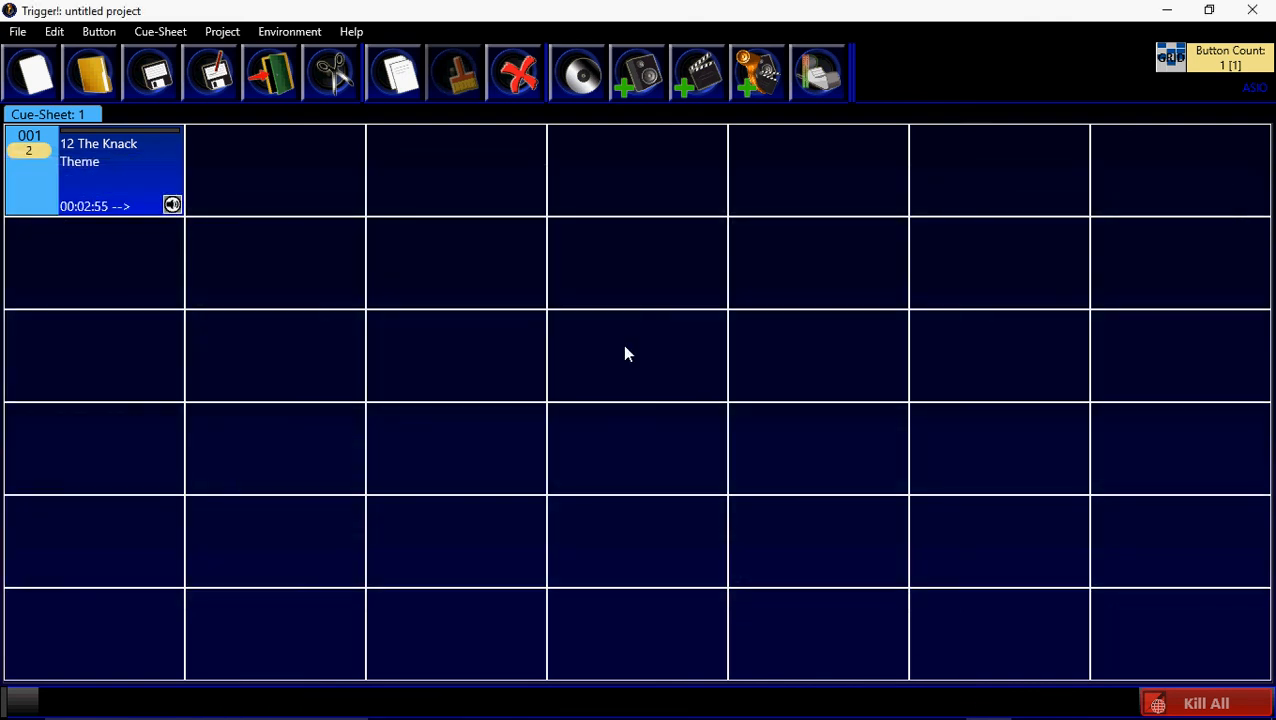